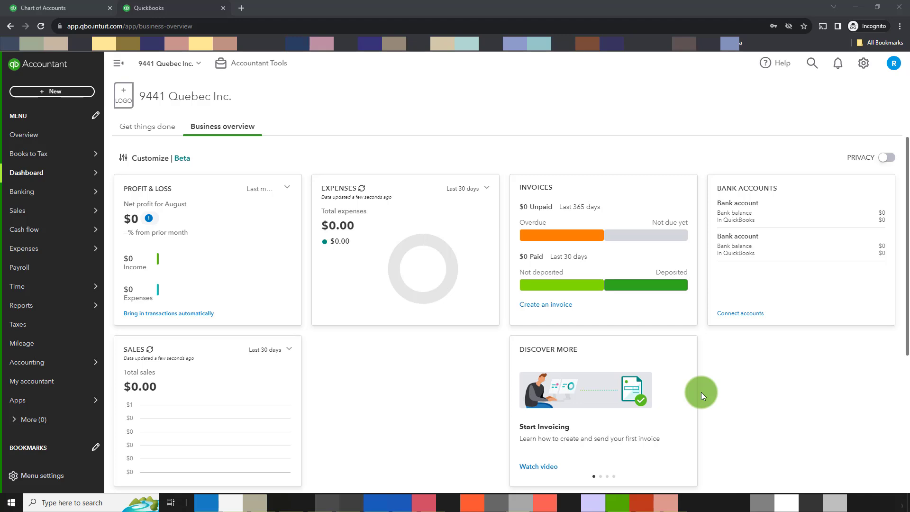
From Taxes, start sales tax setup and scroll the province list toward Québec.
{"action": "mouse_move", "coordinate": [670, 338]}
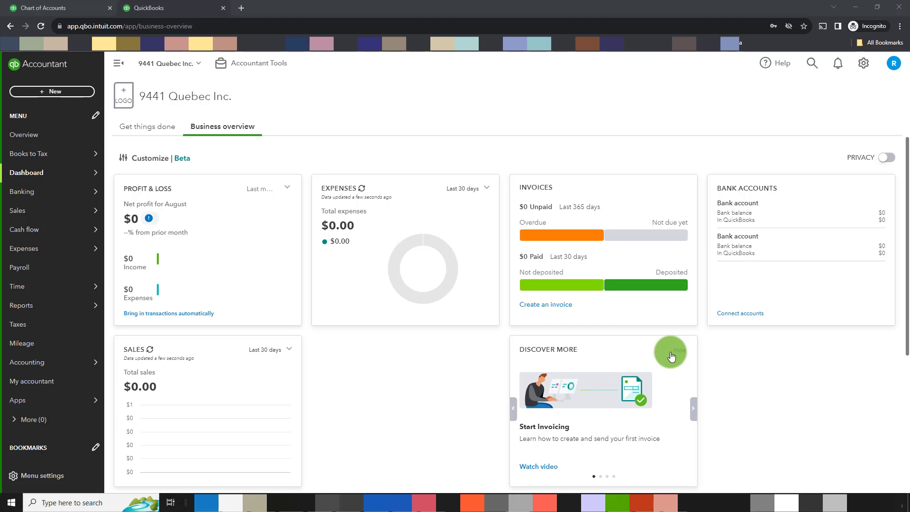
{"action": "mouse_move", "coordinate": [40, 392]}
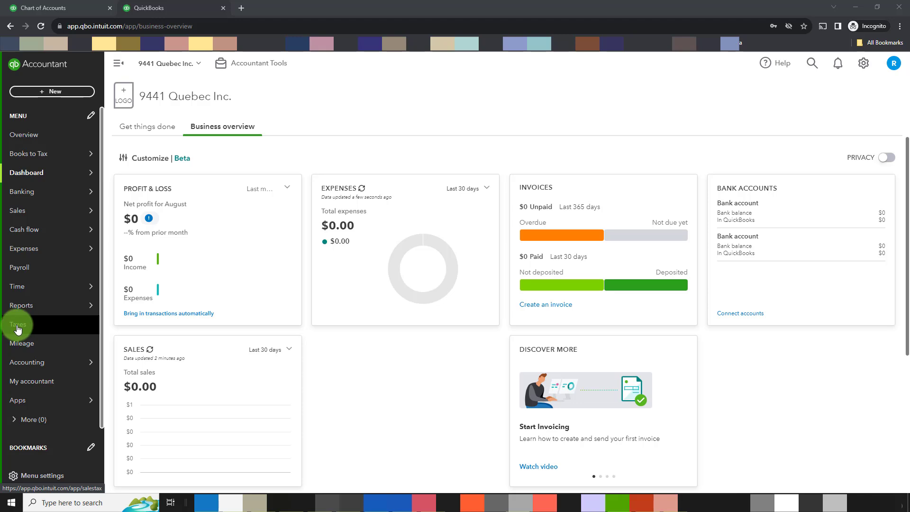
{"action": "left_click", "coordinate": [17, 327]}
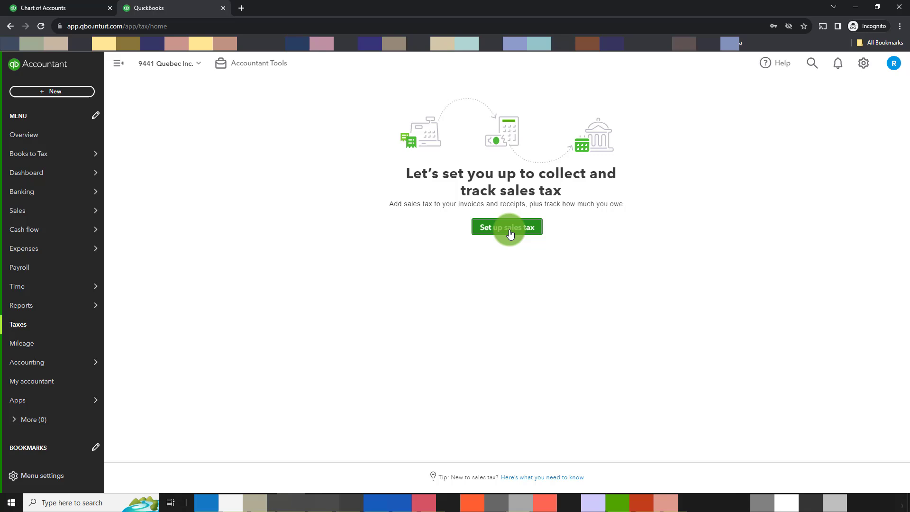
{"action": "left_click", "coordinate": [510, 232]}
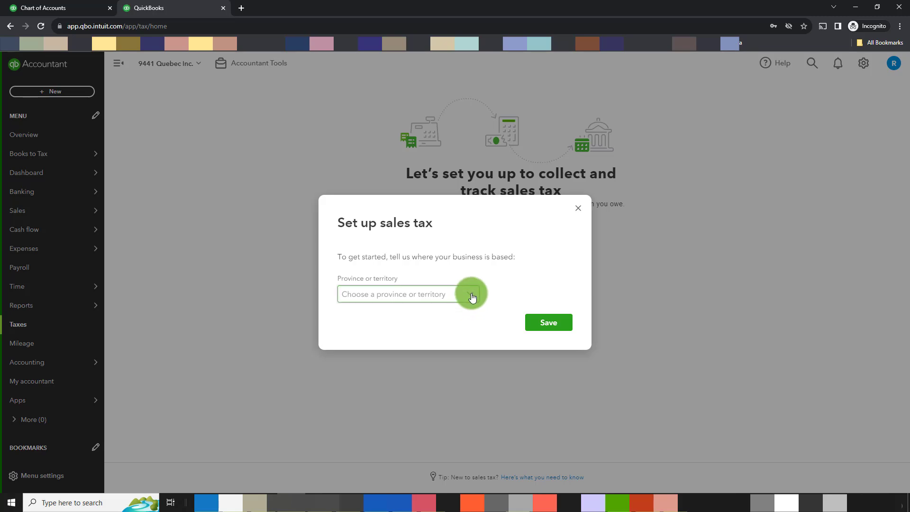
{"action": "left_click", "coordinate": [472, 297]}
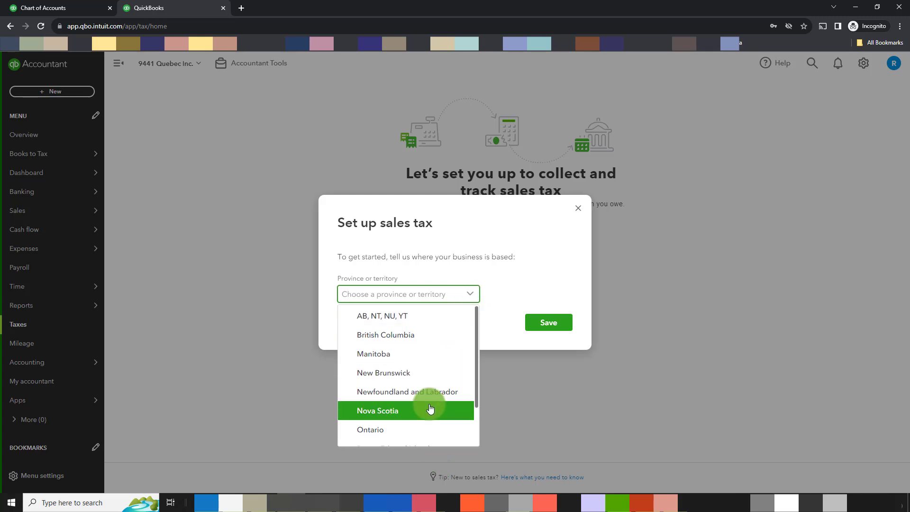
{"action": "scroll", "coordinate": [417, 419], "scroll_direction": "down", "scroll_amount": 1}
Choose Québec as the business province and check the Revenu Quebec agency name.
{"action": "left_click", "coordinate": [400, 417]}
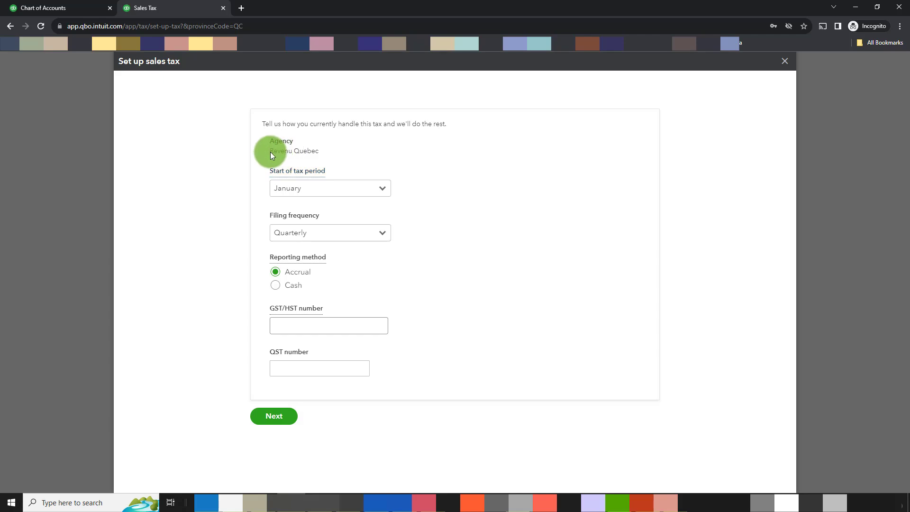
{"action": "left_click_drag", "start_coordinate": [270, 152], "coordinate": [319, 153]}
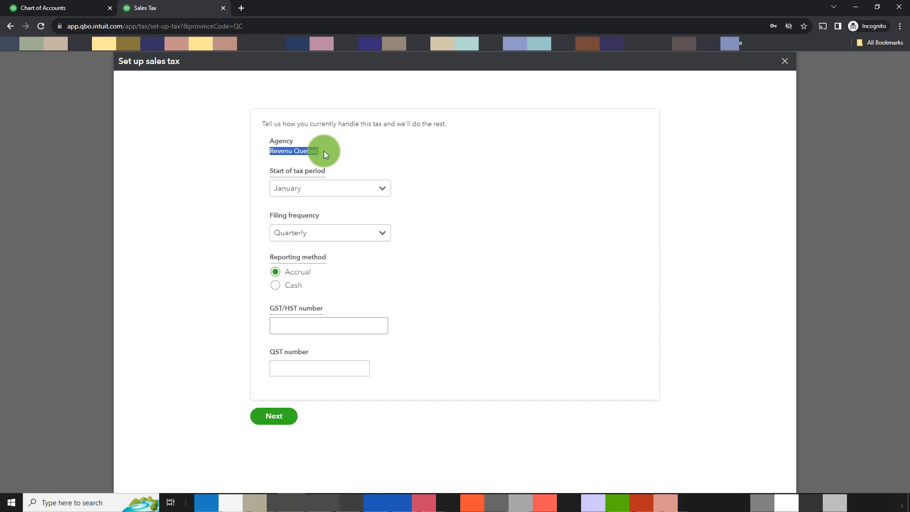
{"action": "left_click", "coordinate": [327, 152]}
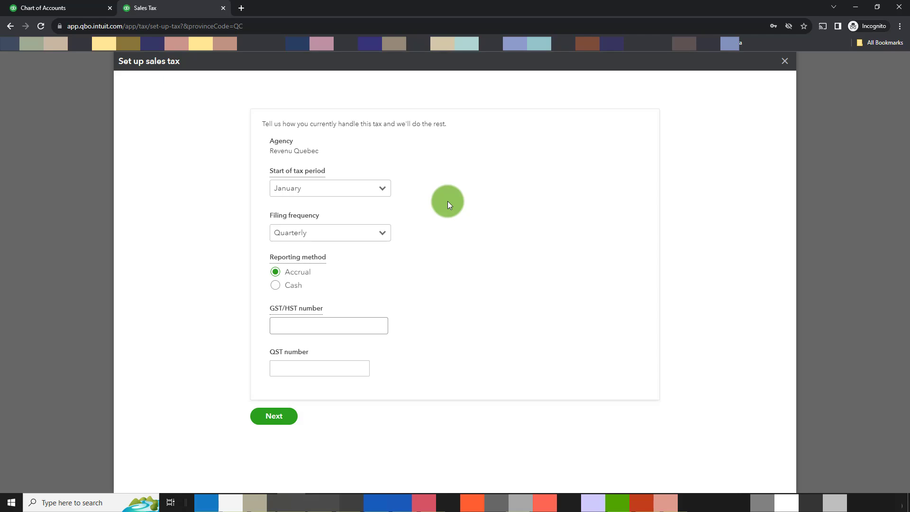
Change the Québec filing frequency from Quarterly to Yearly.
{"action": "left_click", "coordinate": [327, 236]}
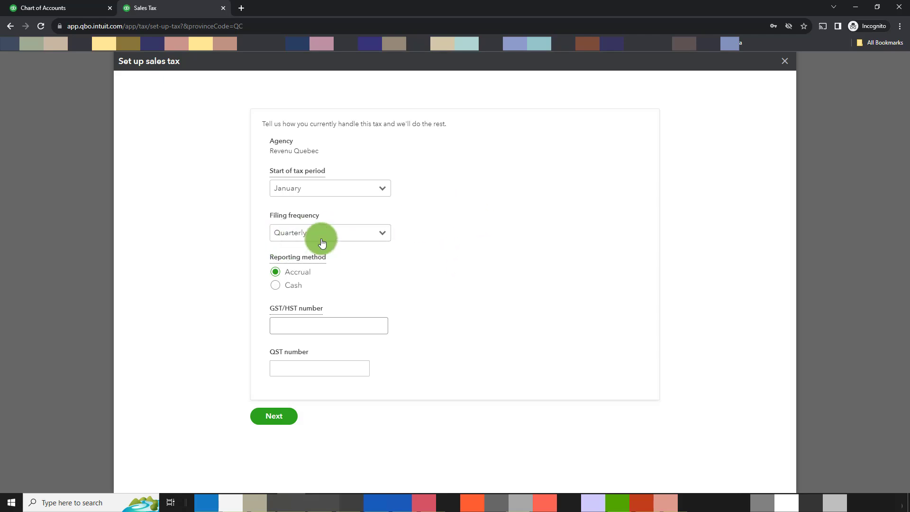
{"action": "left_click", "coordinate": [427, 230]}
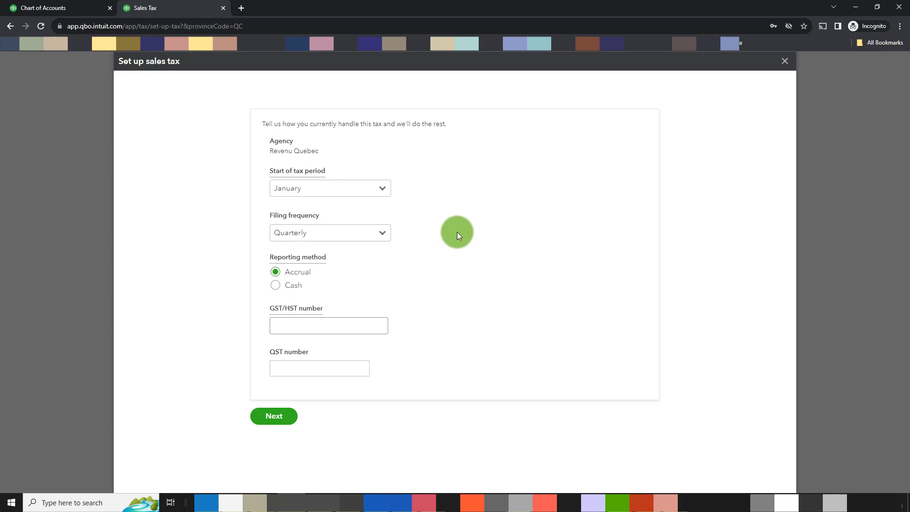
{"action": "left_click", "coordinate": [331, 235]}
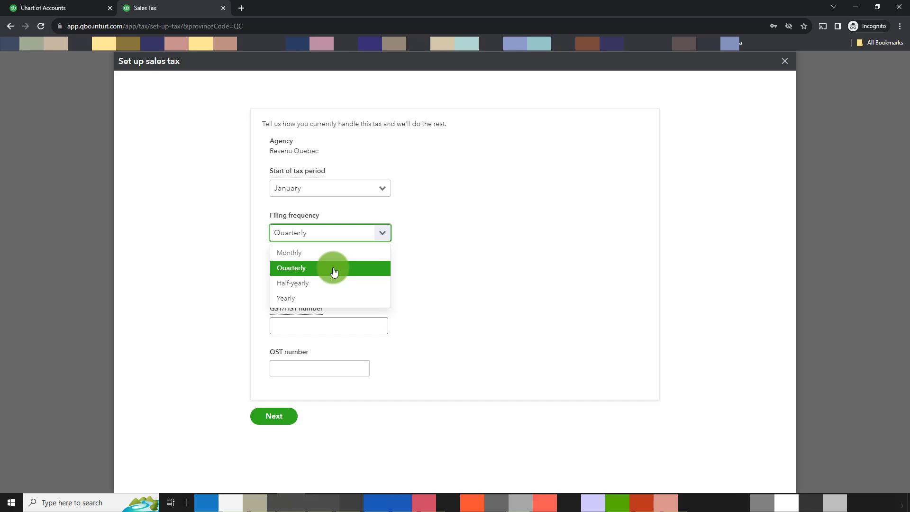
{"action": "left_click", "coordinate": [337, 298]}
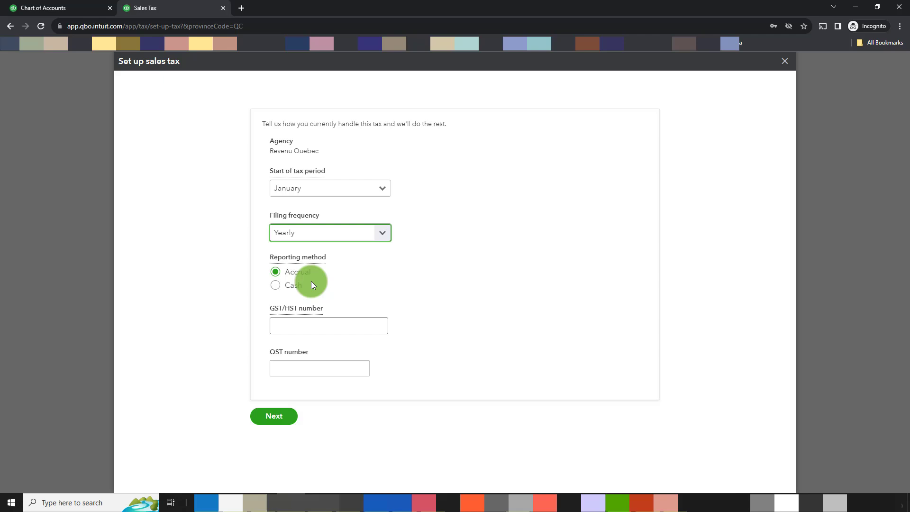
Leave the GST/HST and QST number fields empty and submit the settings.
{"action": "left_click", "coordinate": [303, 324]}
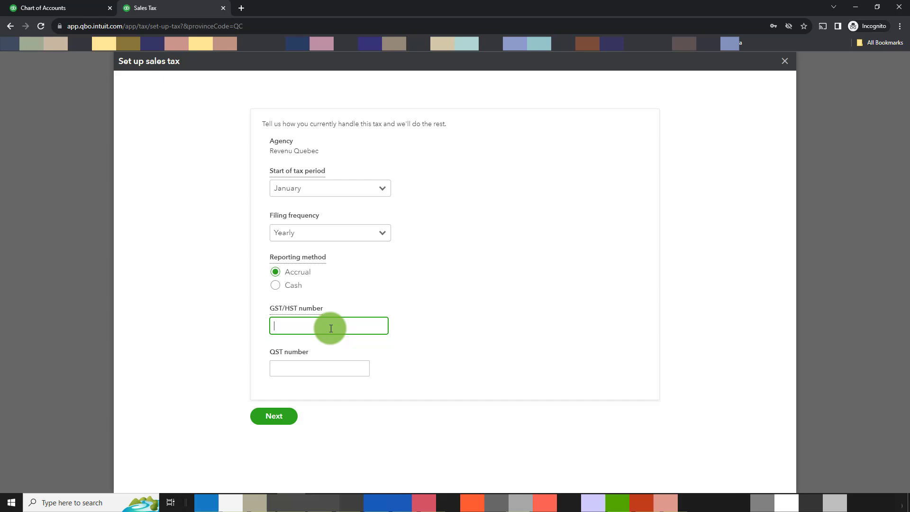
{"action": "left_click", "coordinate": [309, 369]}
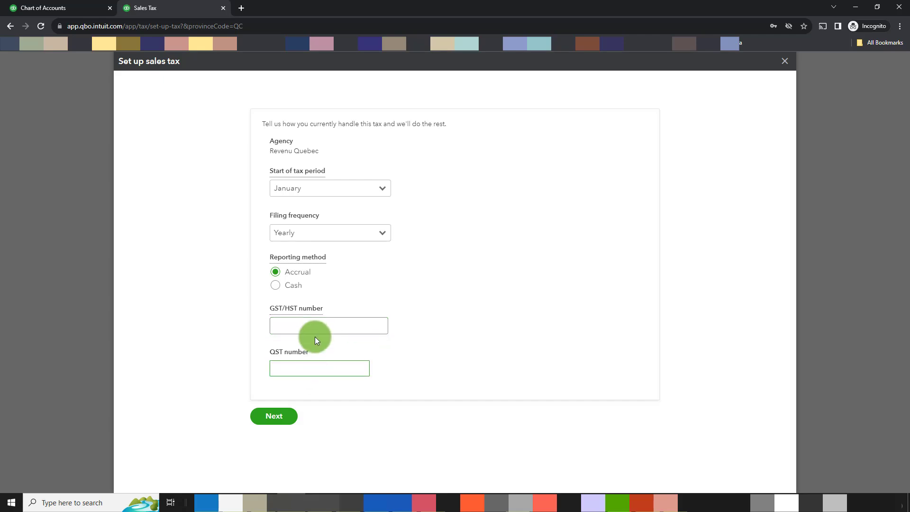
{"action": "left_click", "coordinate": [318, 324]}
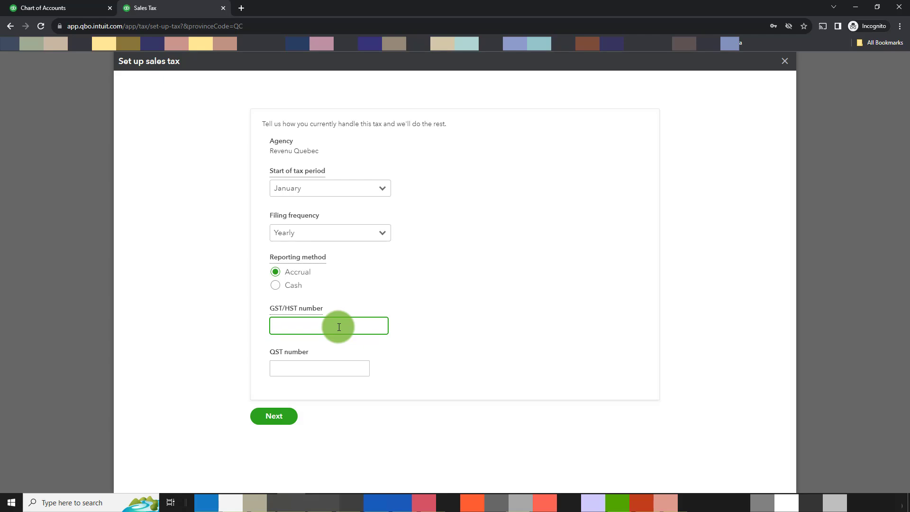
{"action": "left_click", "coordinate": [299, 368]}
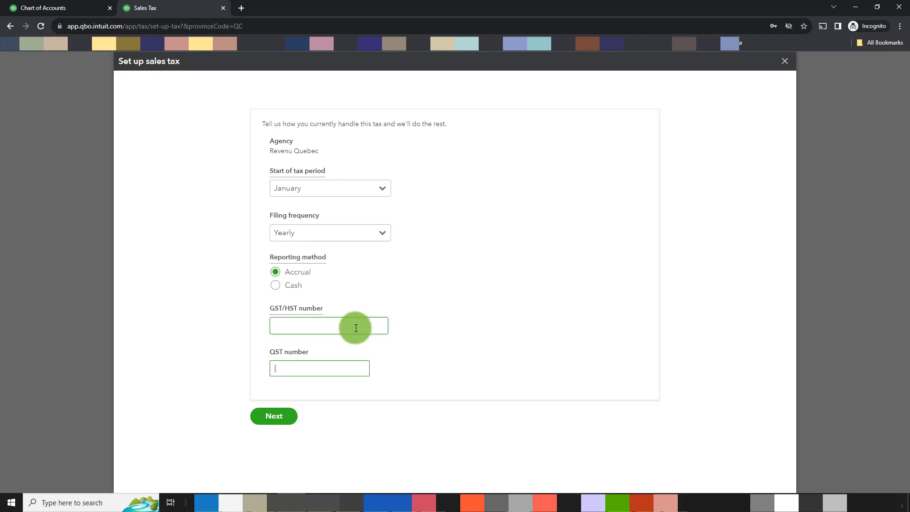
{"action": "left_click", "coordinate": [353, 370]}
Submit the Québec settings so the Revenu Québec card and its 2023 return appear.
{"action": "left_click", "coordinate": [276, 417]}
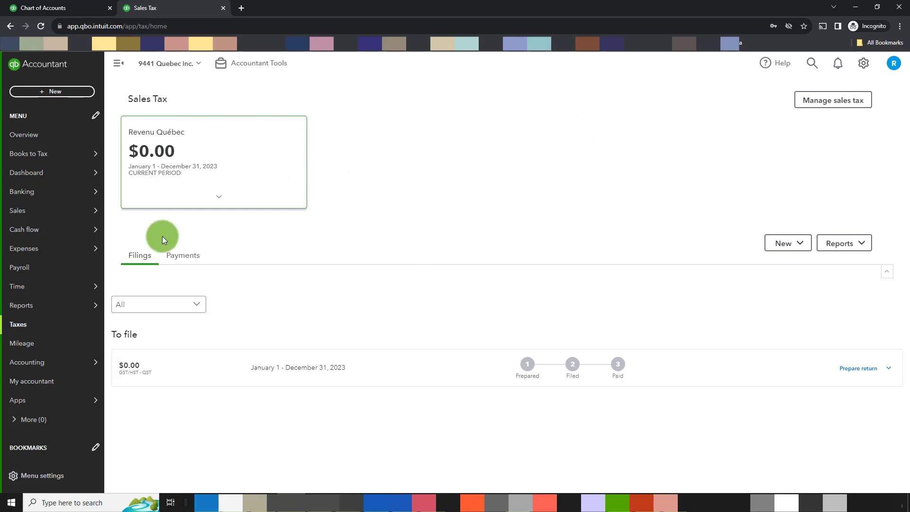
Show Revenu Québec's five rates, including GST 5% and GST/QST 14.975%, under Manage sales tax.
{"action": "left_click", "coordinate": [826, 106]}
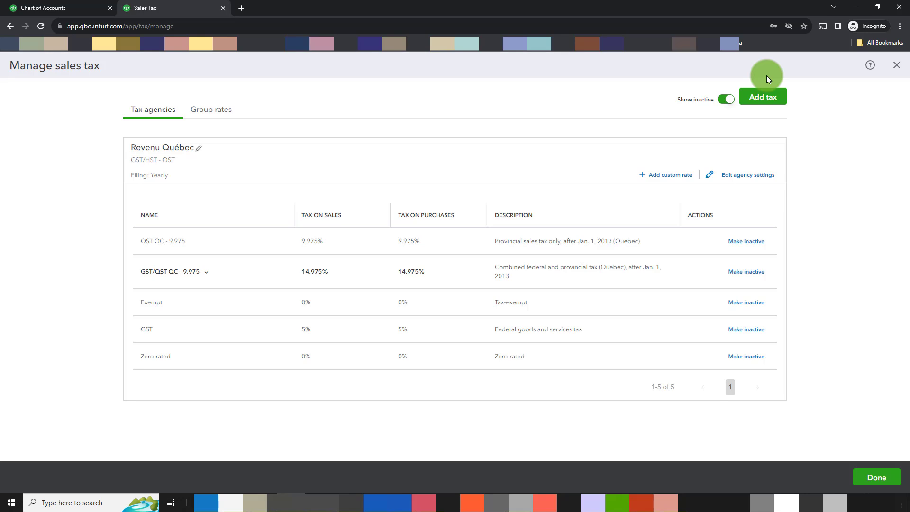
Start tracking Ontario as a new province with its HST ON 13% rate.
{"action": "left_click", "coordinate": [770, 100]}
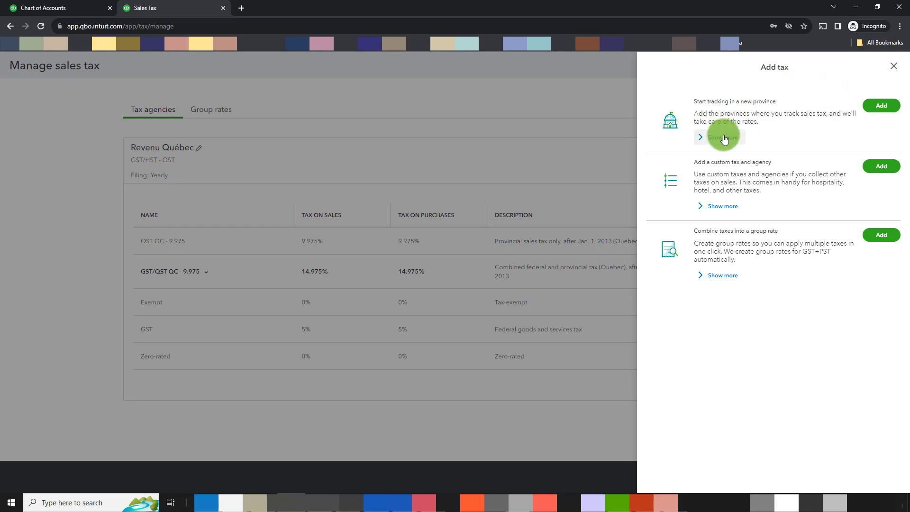
{"action": "left_click", "coordinate": [884, 107]}
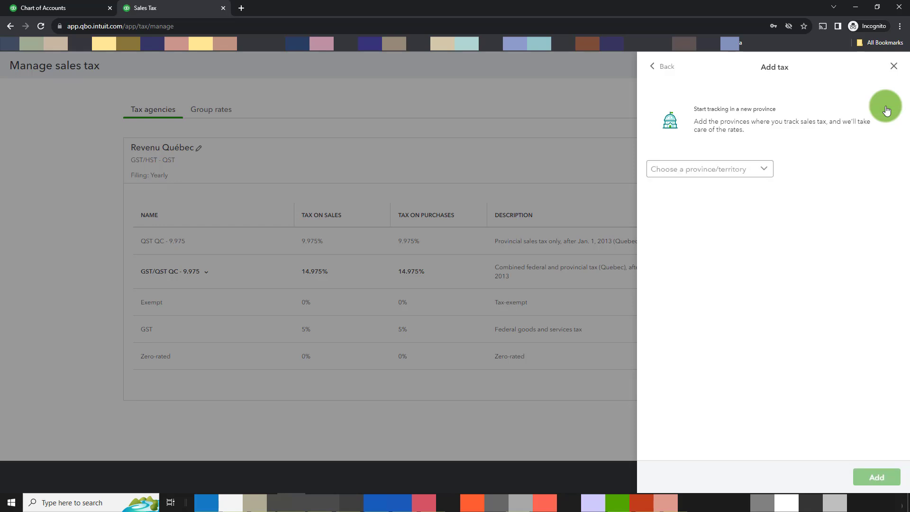
{"action": "left_click", "coordinate": [769, 171]}
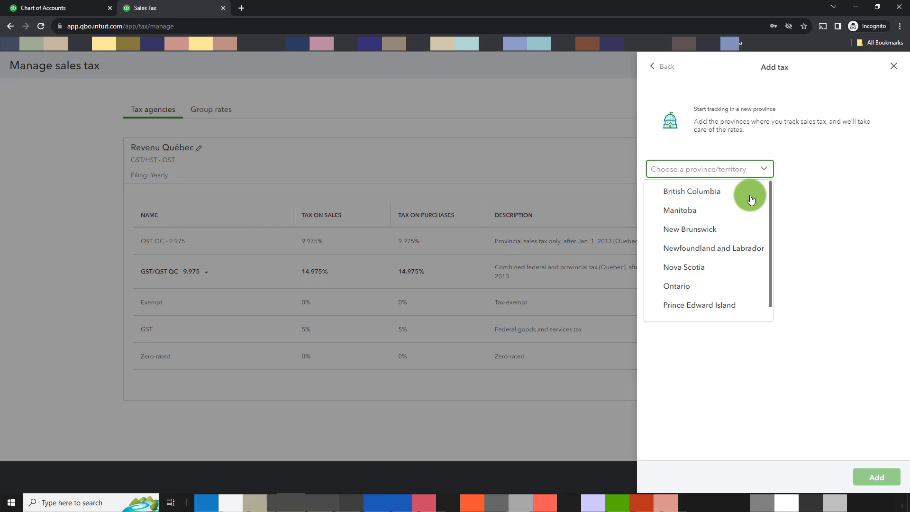
{"action": "left_click", "coordinate": [699, 289]}
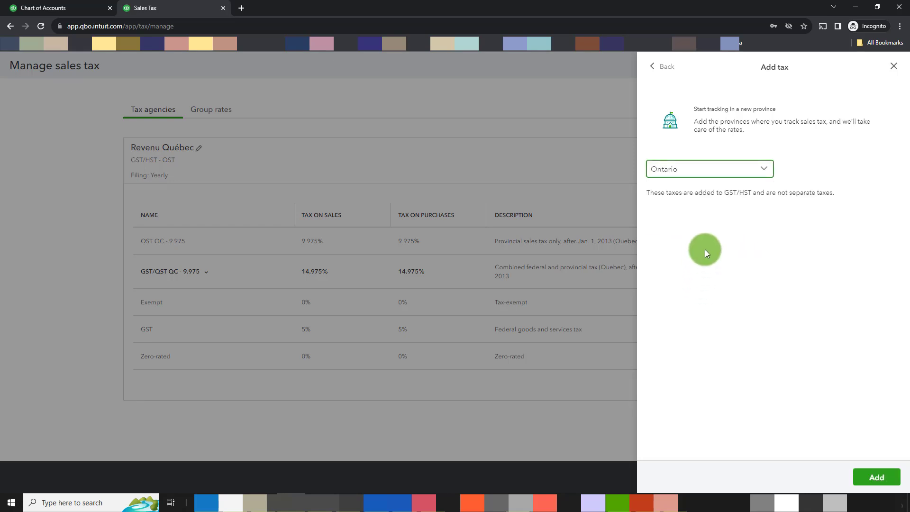
{"action": "left_click", "coordinate": [876, 477]}
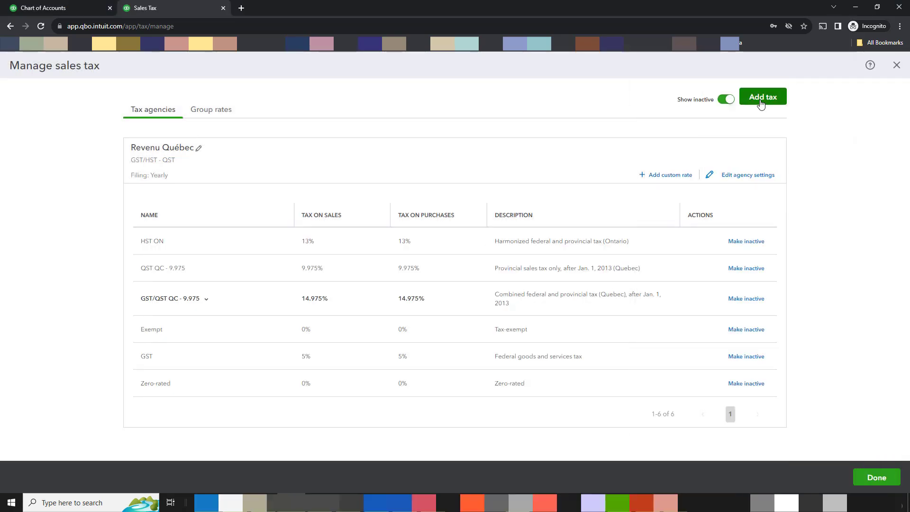
Begin adding another new province and view the provinces available to add.
{"action": "left_click", "coordinate": [761, 101]}
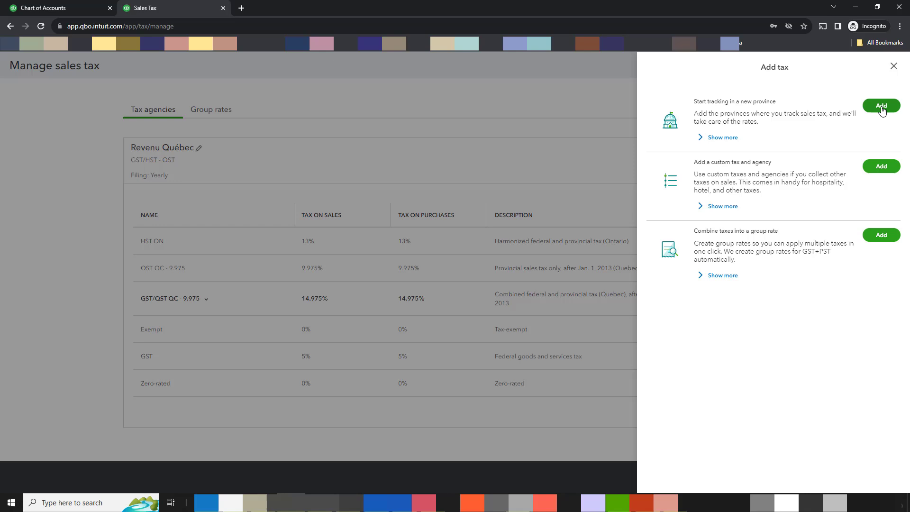
{"action": "left_click", "coordinate": [881, 107]}
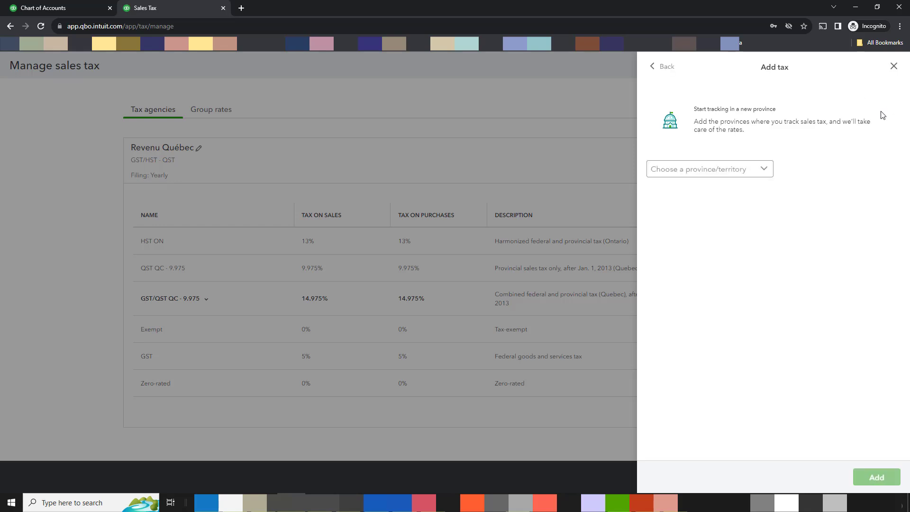
{"action": "left_click", "coordinate": [765, 171]}
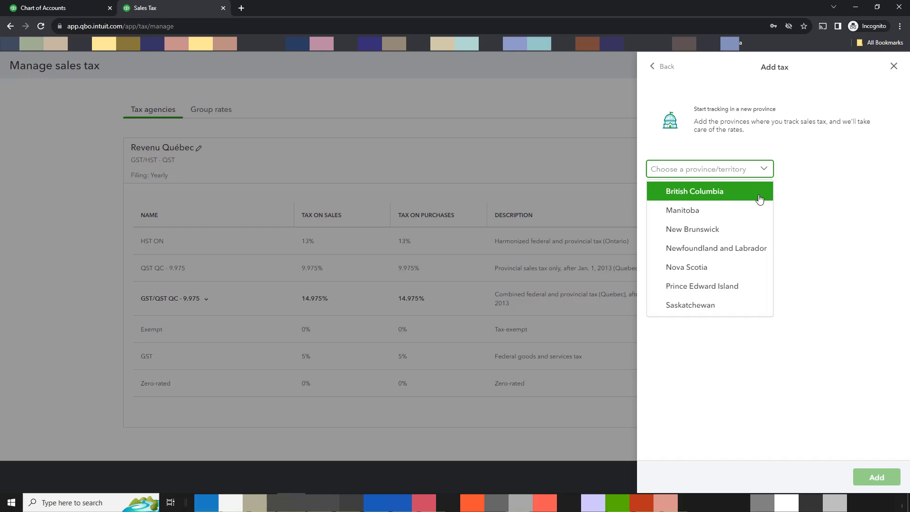
Close the Add tax panel without adding a province and finish with Done.
{"action": "left_click", "coordinate": [894, 67]}
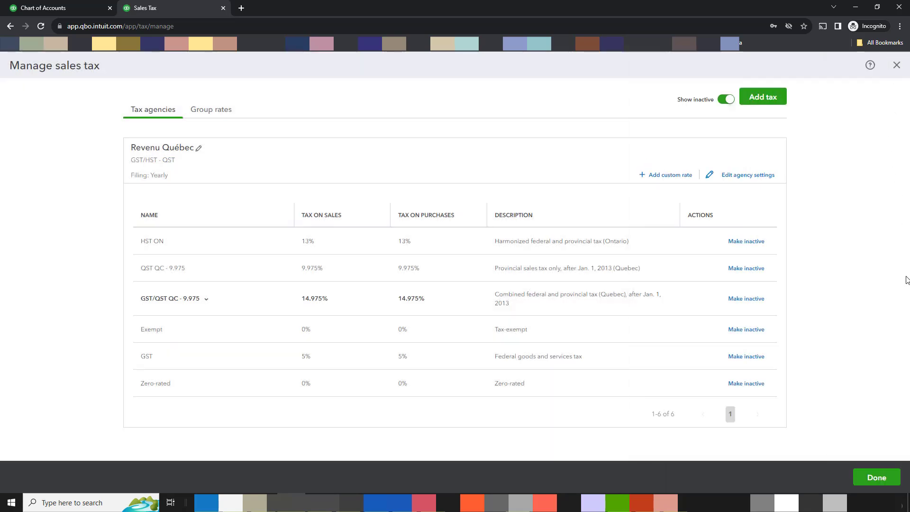
{"action": "left_click", "coordinate": [878, 482]}
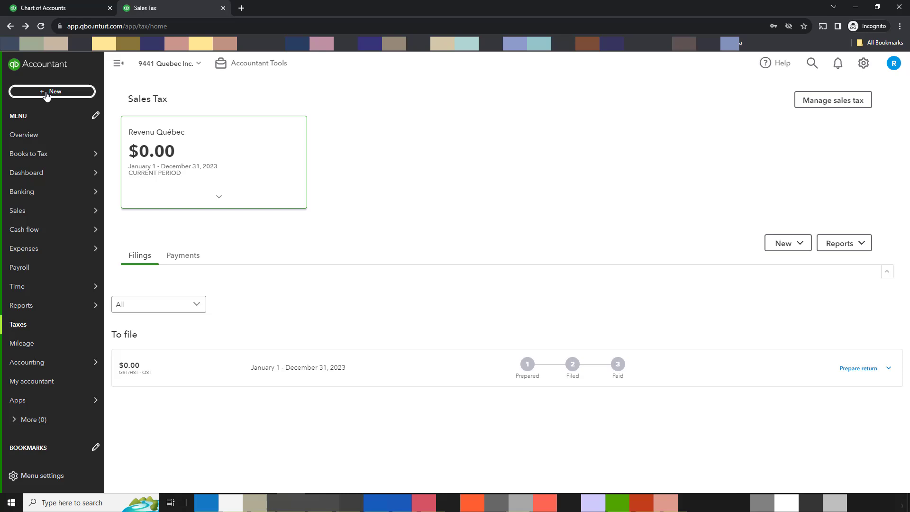
Create a new invoice from + New and open its customer choices.
{"action": "left_click", "coordinate": [46, 94]}
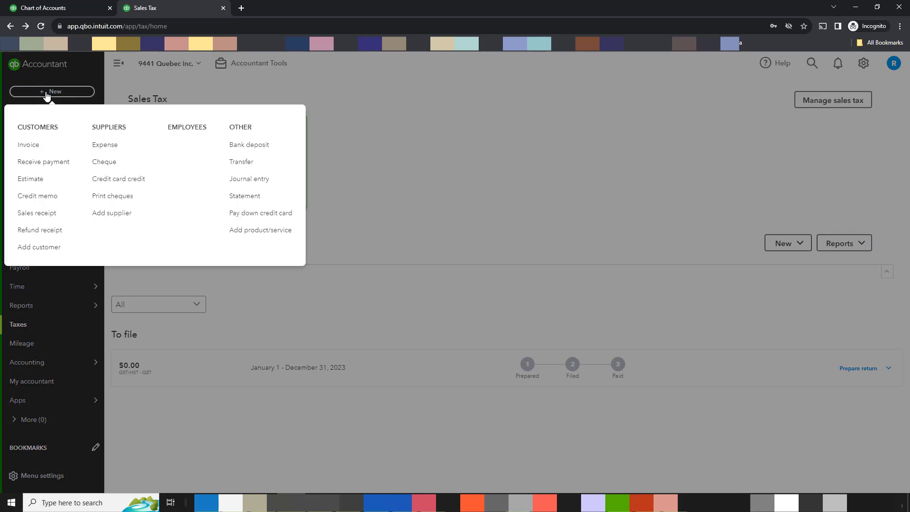
{"action": "left_click", "coordinate": [33, 151]}
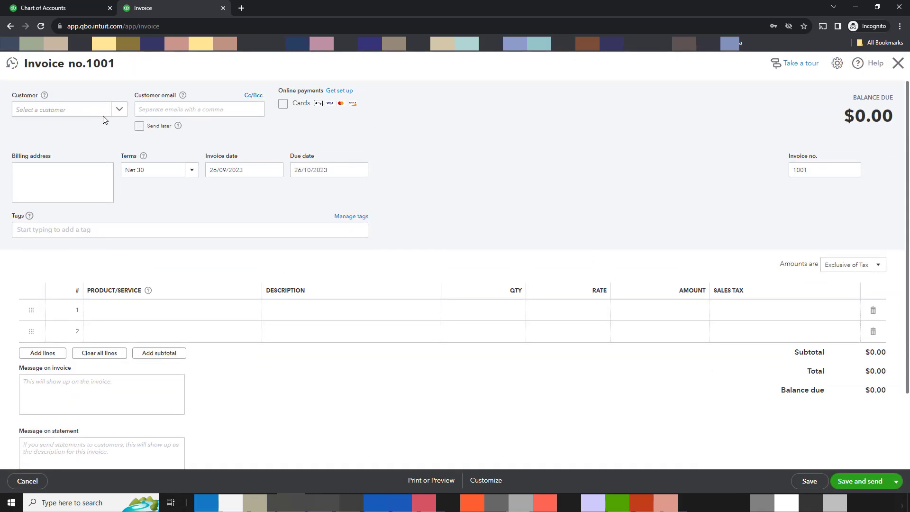
{"action": "left_click", "coordinate": [118, 110]}
Add a new customer with 'Moriarty' typed as the company name.
{"action": "left_click", "coordinate": [76, 133]}
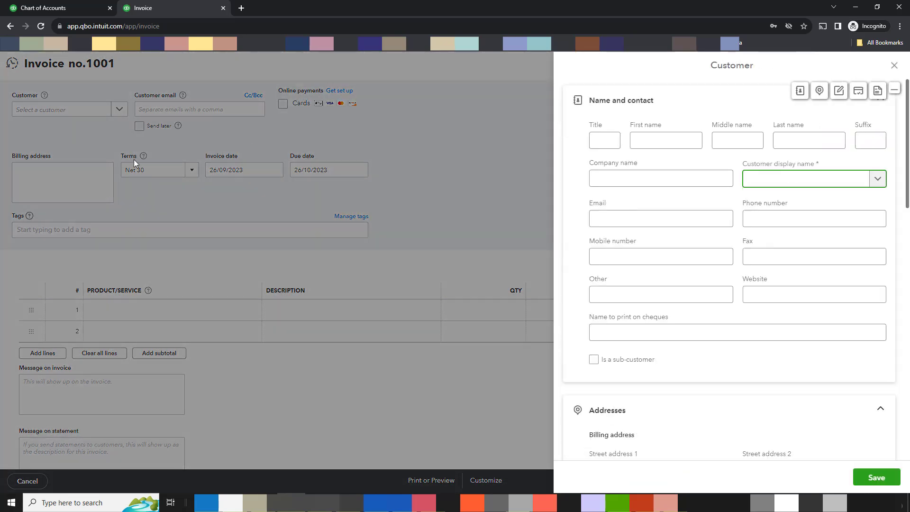
{"action": "left_click", "coordinate": [620, 179]}
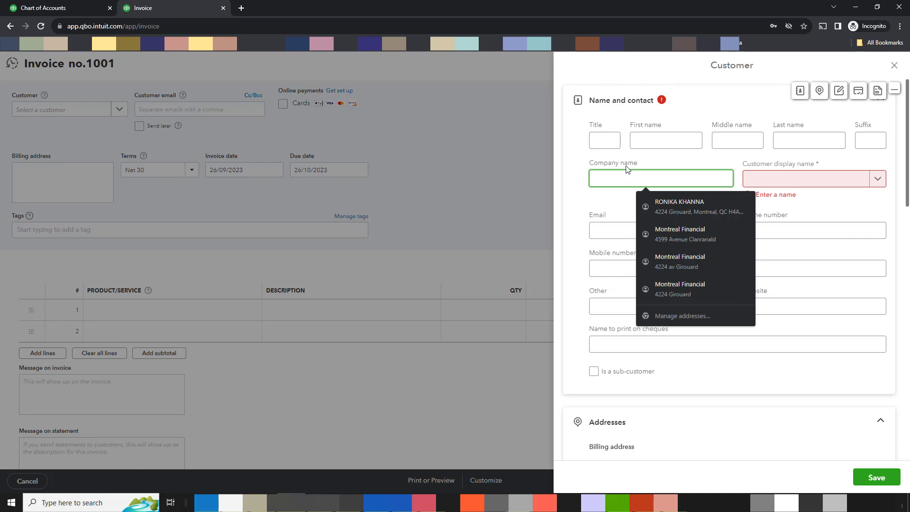
{"action": "type", "text": "M"}
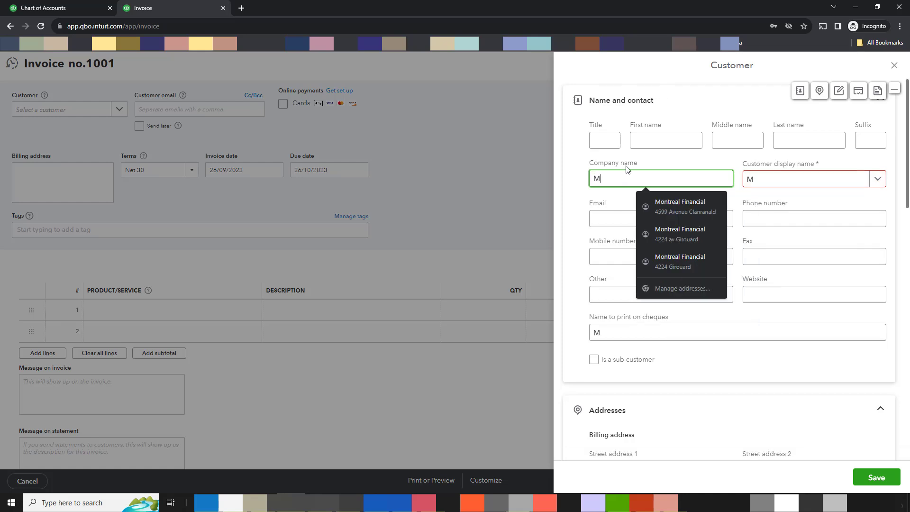
{"action": "type", "text": "oriarty Inc."}
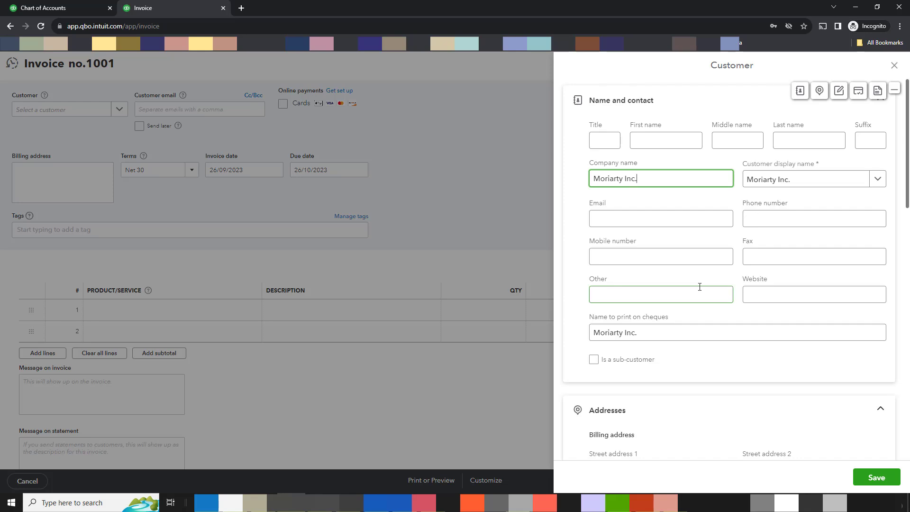
Save the new Moriarty Inc. customer onto the invoice.
{"action": "left_click", "coordinate": [871, 479]}
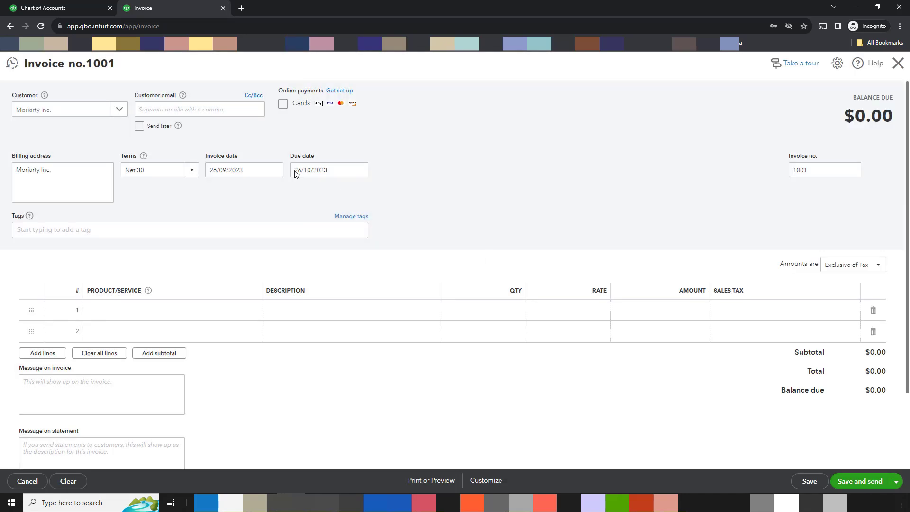
{"action": "left_click", "coordinate": [233, 110]}
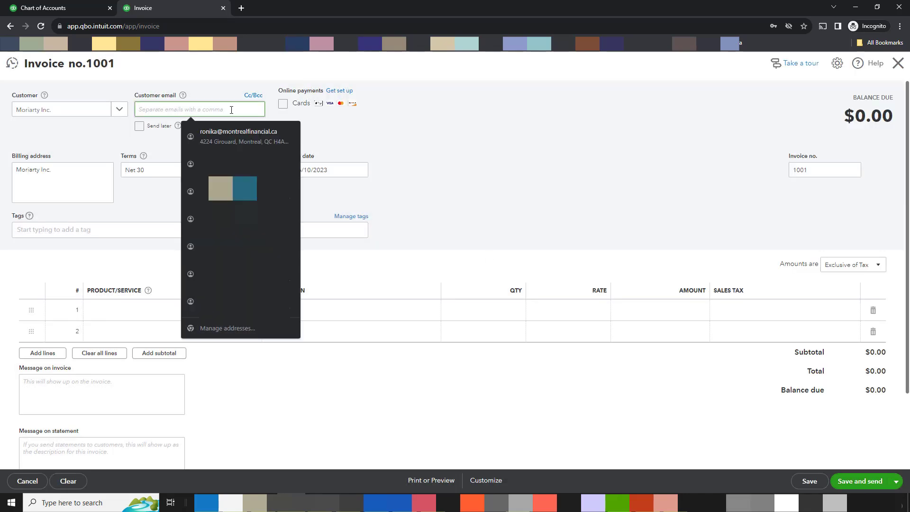
{"action": "left_click", "coordinate": [39, 184]}
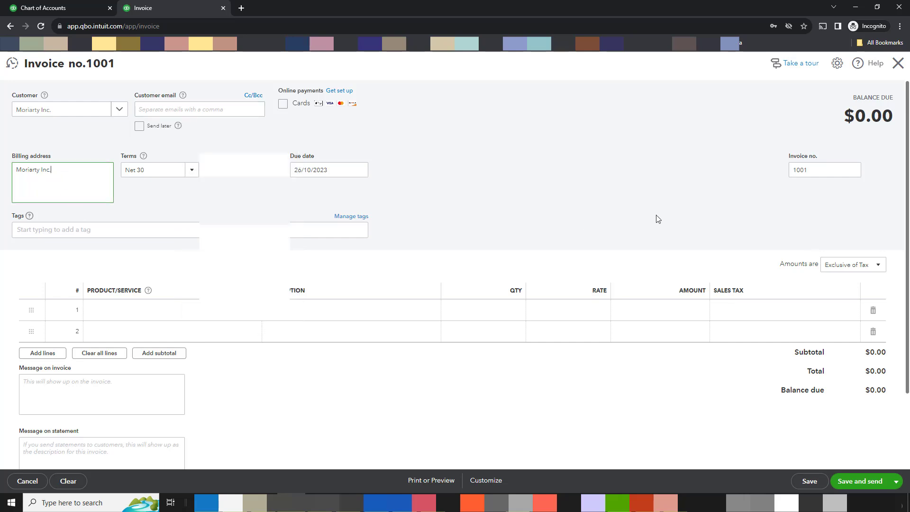
Fill invoice line 1 with the Sales product at quantity 1 and rate 500.
{"action": "left_click", "coordinate": [179, 315]}
{"action": "left_click", "coordinate": [250, 313]}
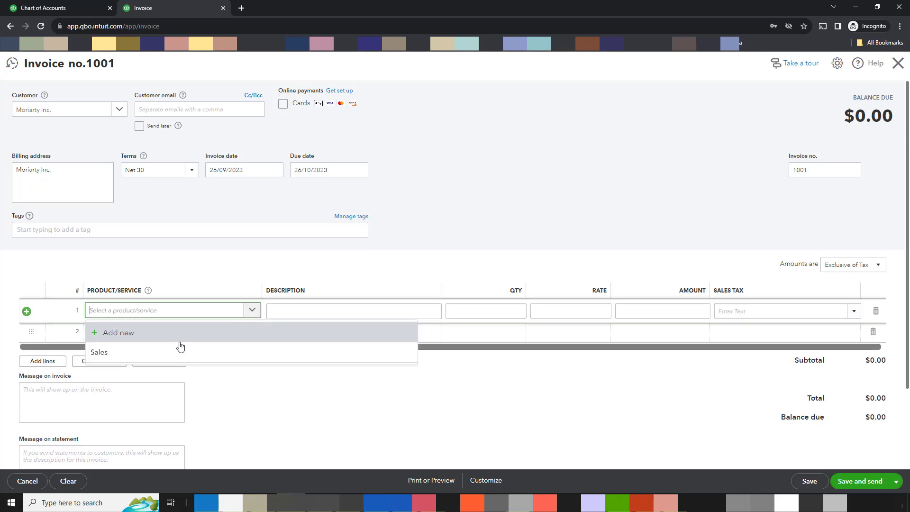
{"action": "left_click", "coordinate": [146, 353]}
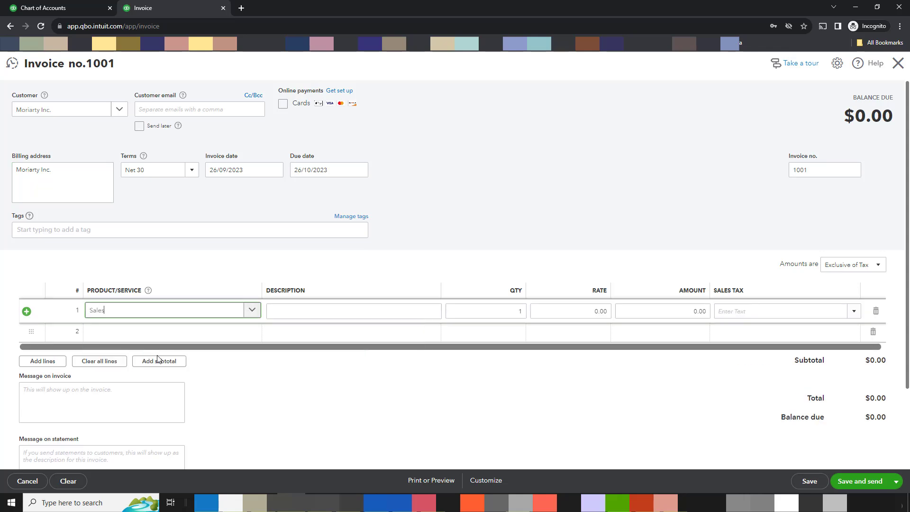
{"action": "left_click", "coordinate": [319, 312]}
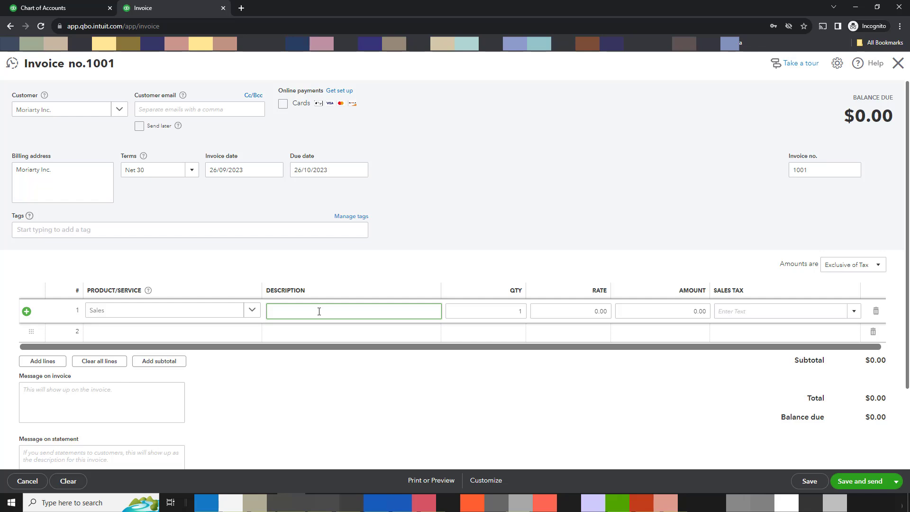
{"action": "left_click", "coordinate": [499, 313]}
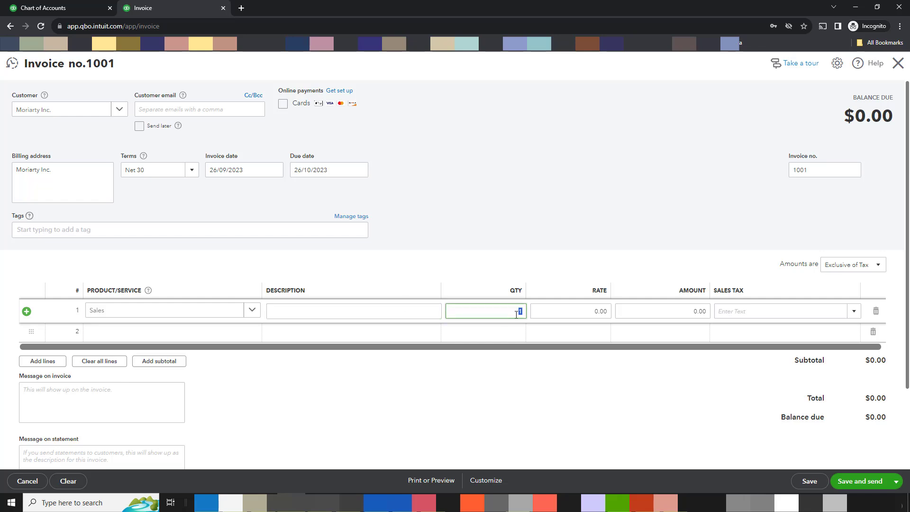
{"action": "left_click", "coordinate": [584, 311]}
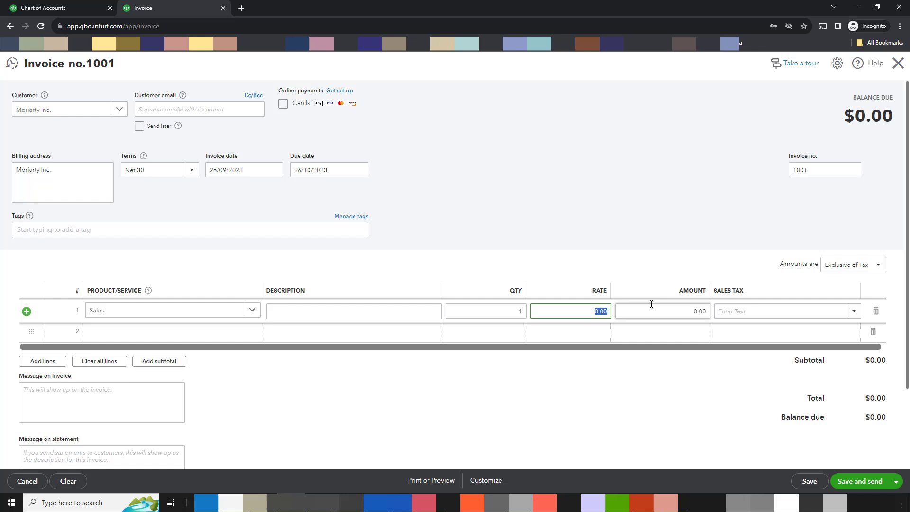
{"action": "type", "text": "500"}
{"action": "key", "text": "Tab"}
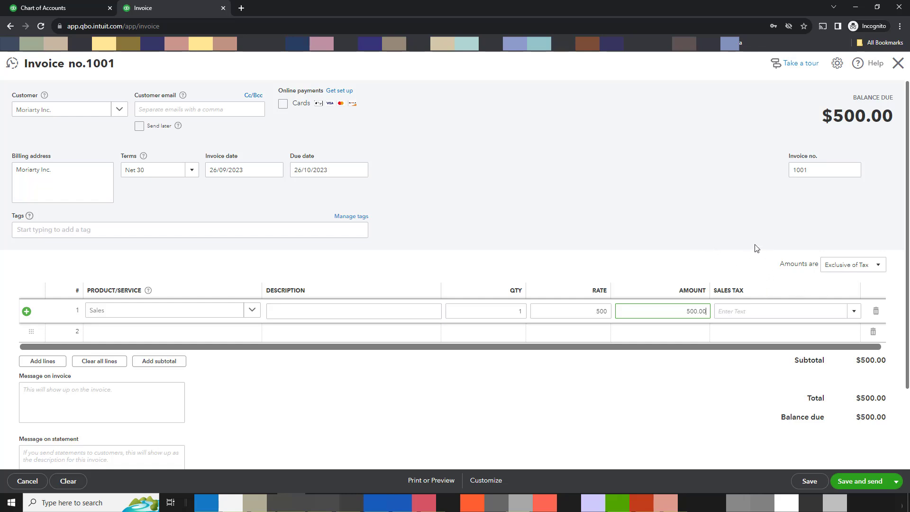
Keep amounts Exclusive of Tax and apply HST ON (13%) to the Sales line, giving a $565.00 balance.
{"action": "left_click", "coordinate": [846, 269]}
{"action": "left_click", "coordinate": [847, 269]}
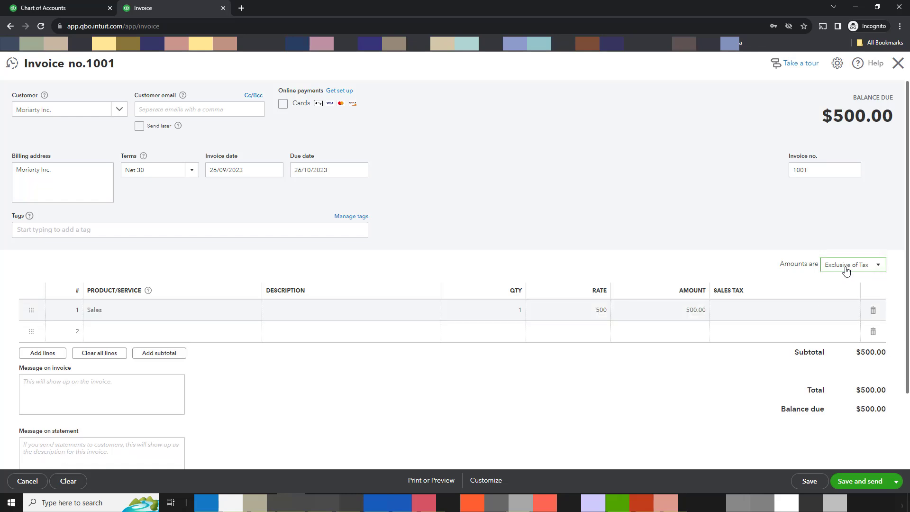
{"action": "left_click", "coordinate": [774, 316]}
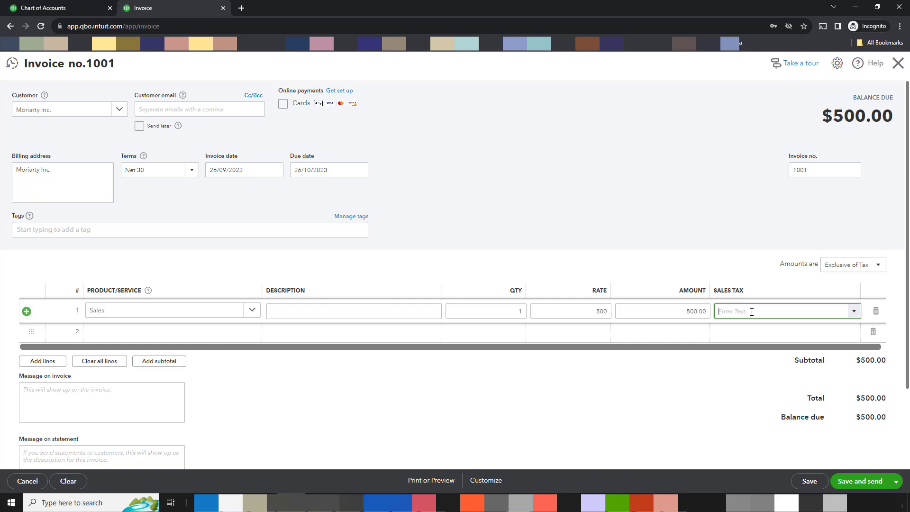
{"action": "left_click", "coordinate": [854, 312]}
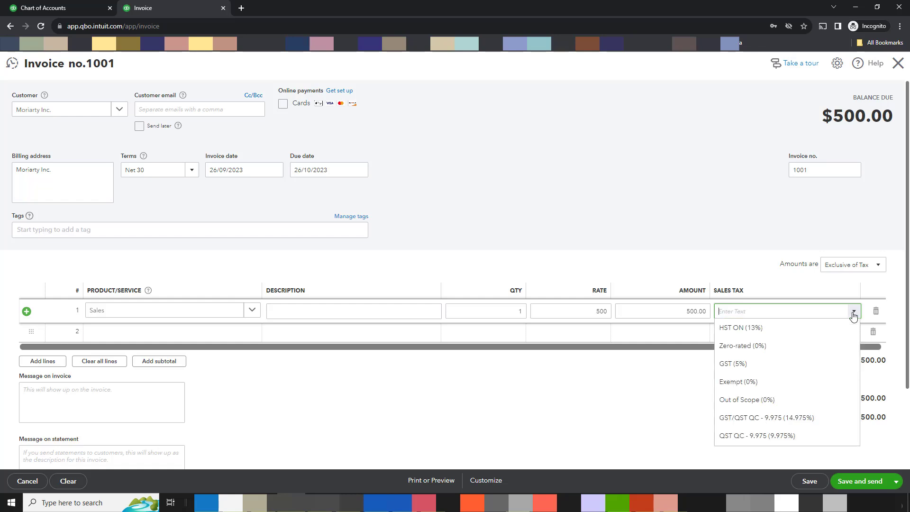
{"action": "left_click", "coordinate": [773, 335]}
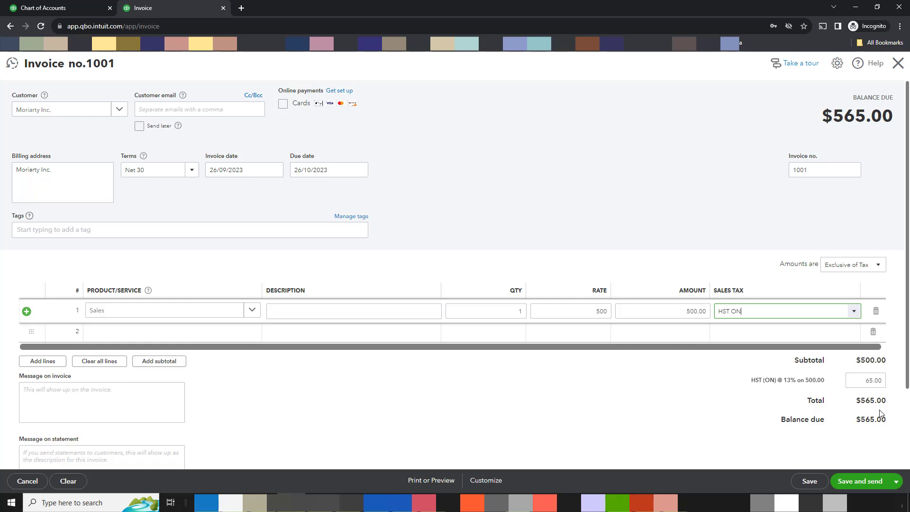
Make invoice amounts Inclusive of Tax and change line 1's rate to 500.
{"action": "left_click", "coordinate": [879, 269]}
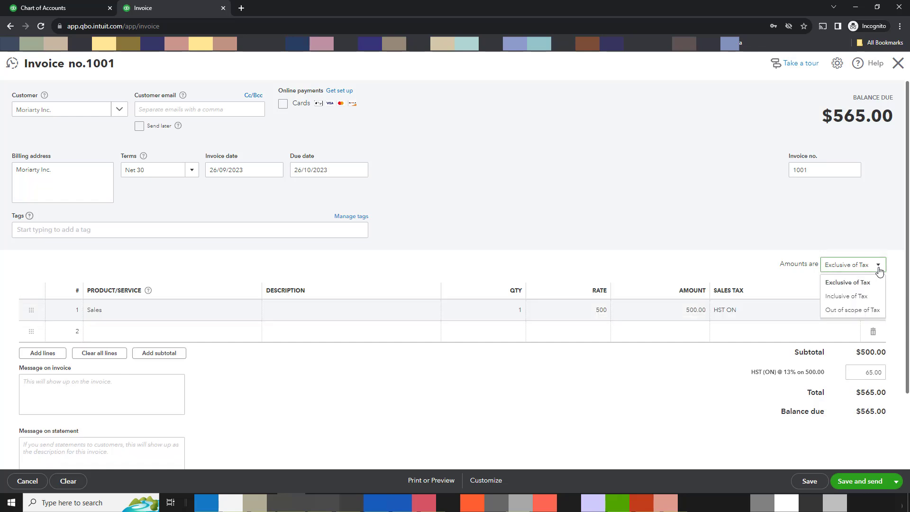
{"action": "left_click", "coordinate": [859, 301]}
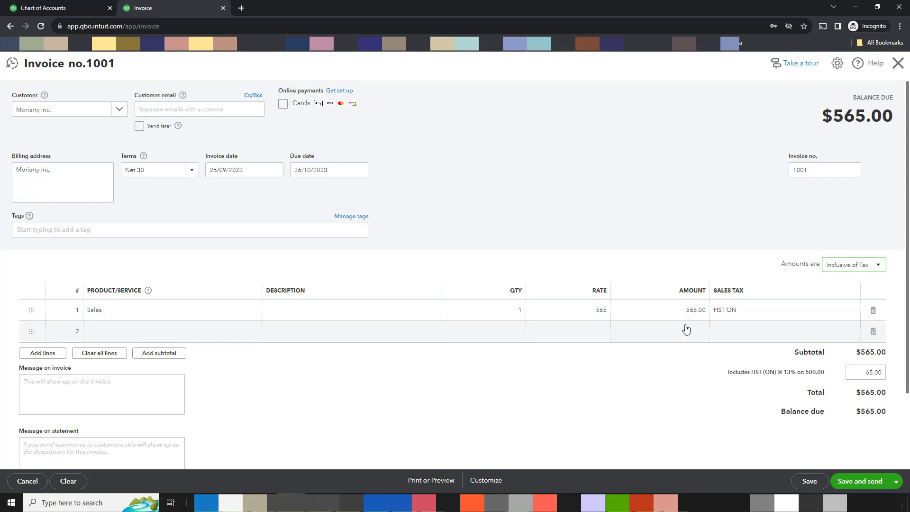
{"action": "left_click", "coordinate": [590, 314]}
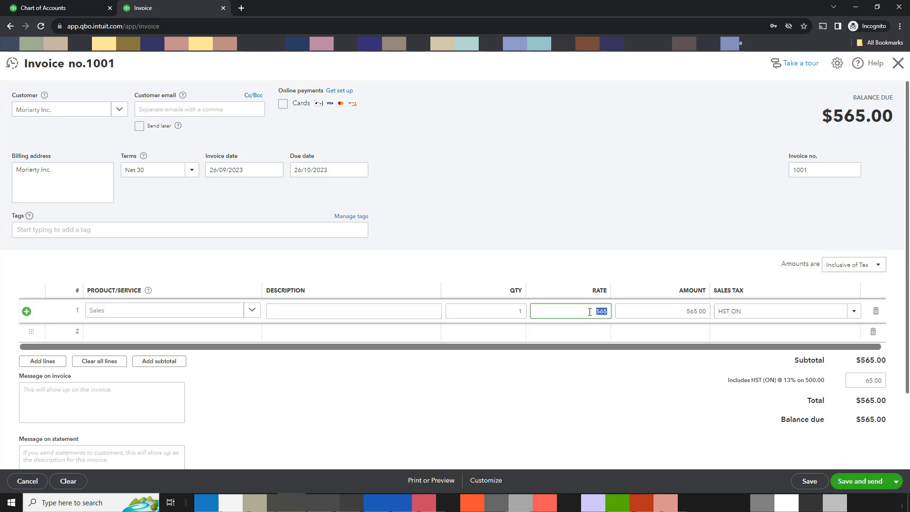
{"action": "type", "text": "500"}
{"action": "key", "text": "Tab"}
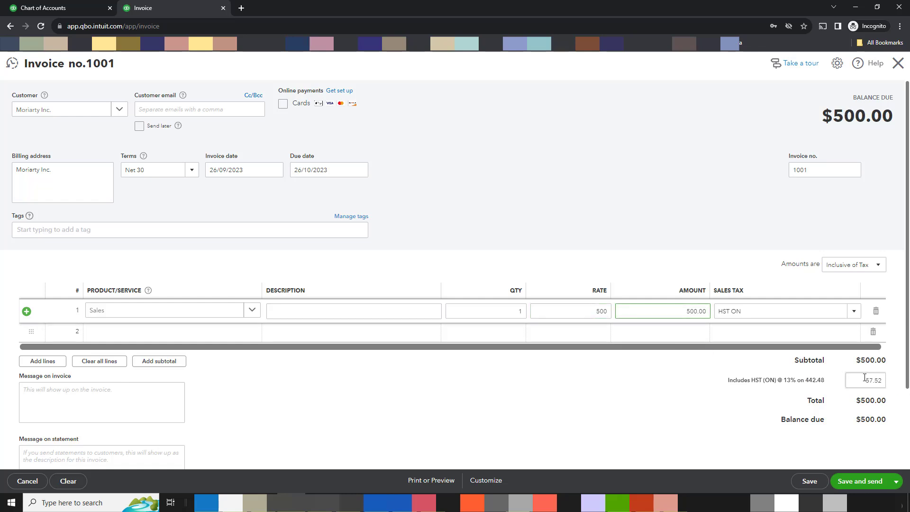
Review the recalculated invoice: $57.52 HST on $442.48, balance due $500.00.
{"action": "left_click", "coordinate": [864, 382]}
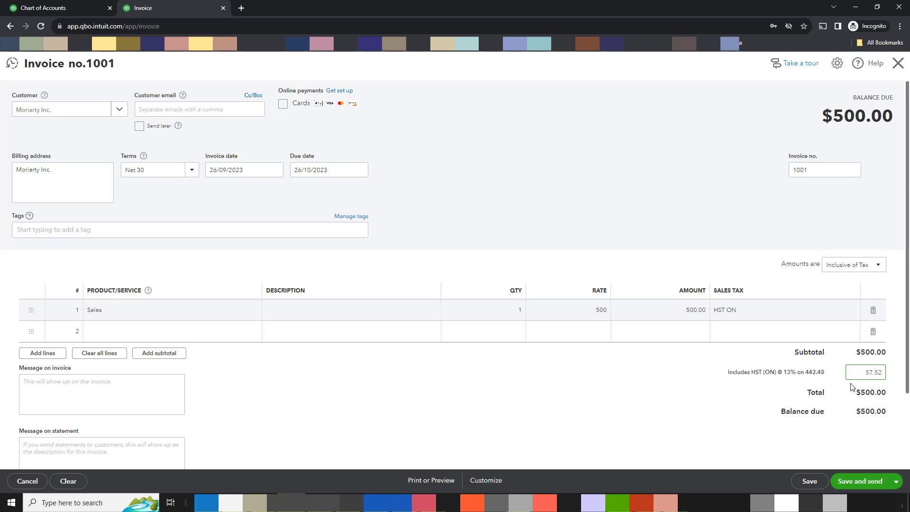
{"action": "left_click", "coordinate": [821, 167]}
{"action": "double_click", "coordinate": [822, 167]}
{"action": "left_click", "coordinate": [857, 269]}
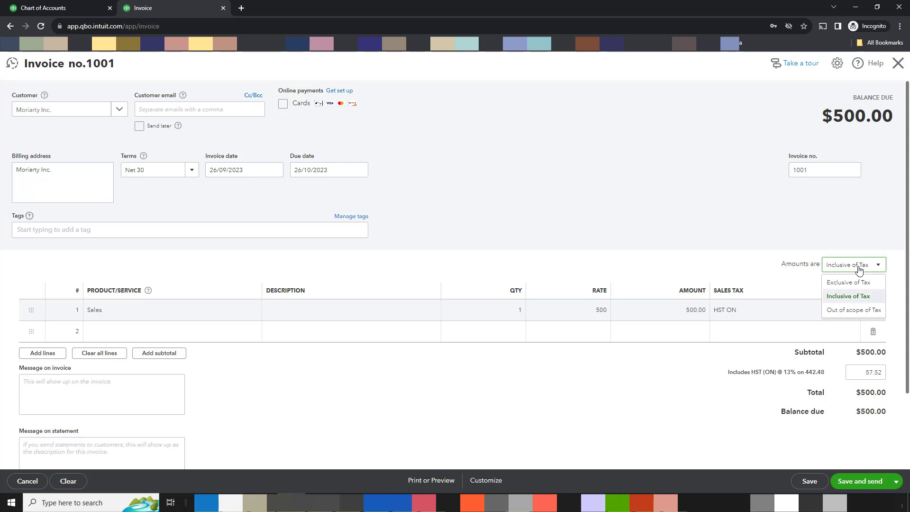
Switch amounts to Out of scope of Tax, then back to Exclusive of Tax, leaving line 1 untaxed at 442.48.
{"action": "left_click", "coordinate": [854, 315]}
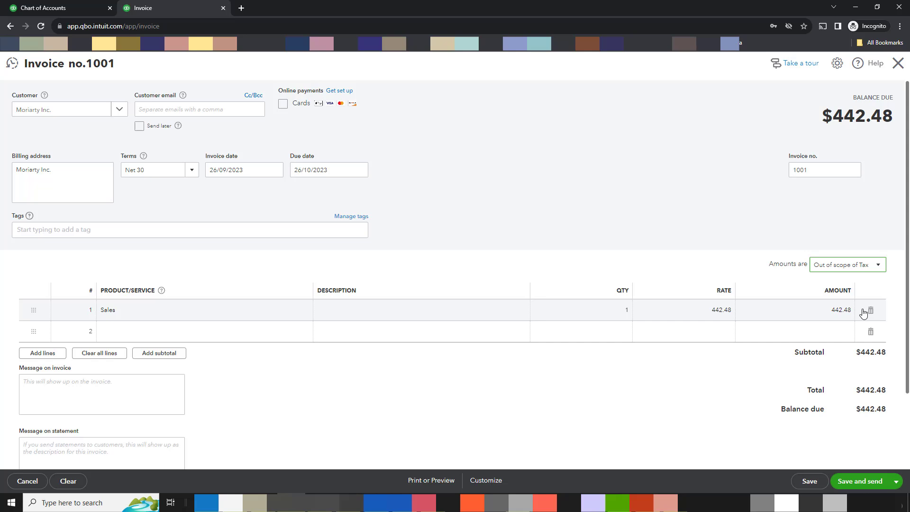
{"action": "left_click", "coordinate": [708, 313]}
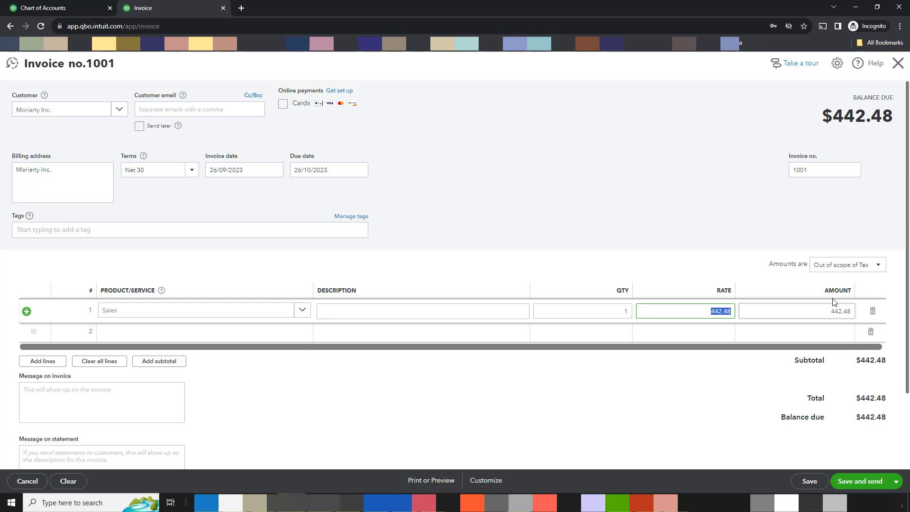
{"action": "left_click", "coordinate": [858, 271]}
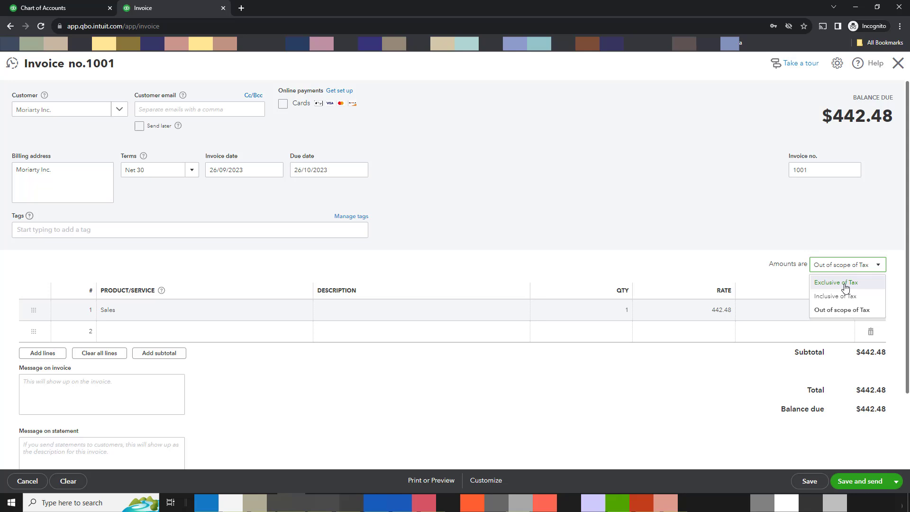
{"action": "left_click", "coordinate": [844, 284]}
{"action": "left_click", "coordinate": [687, 312]}
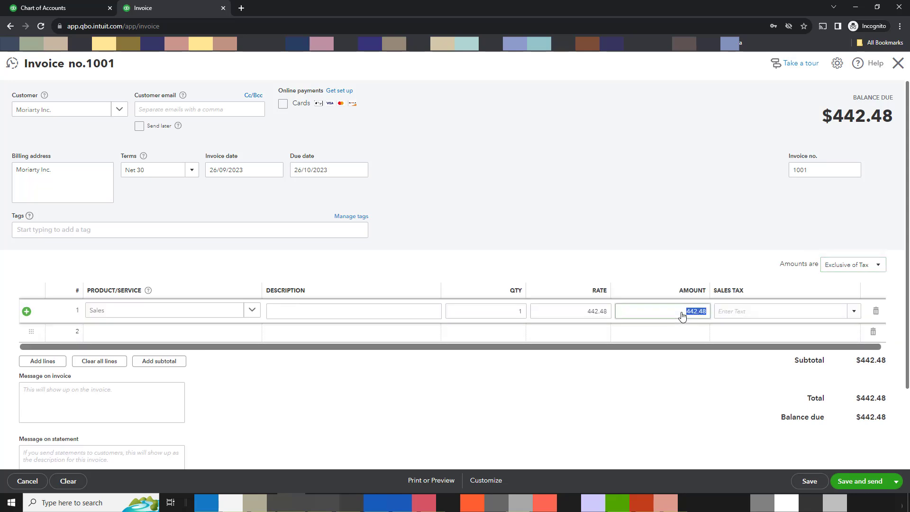
{"action": "left_click", "coordinate": [855, 312]}
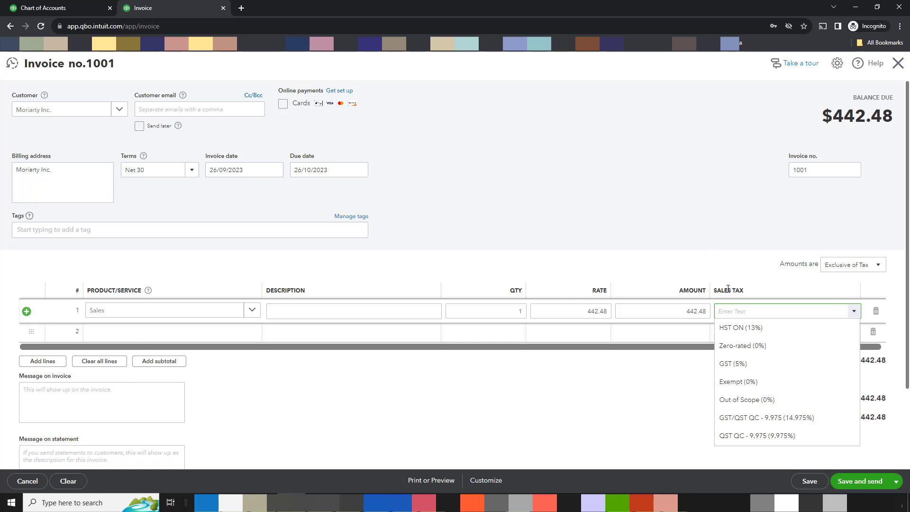
Apply HST ON (13%) to the 442.48 line and save and close invoice 1001 at $500.00.
{"action": "left_click", "coordinate": [742, 330]}
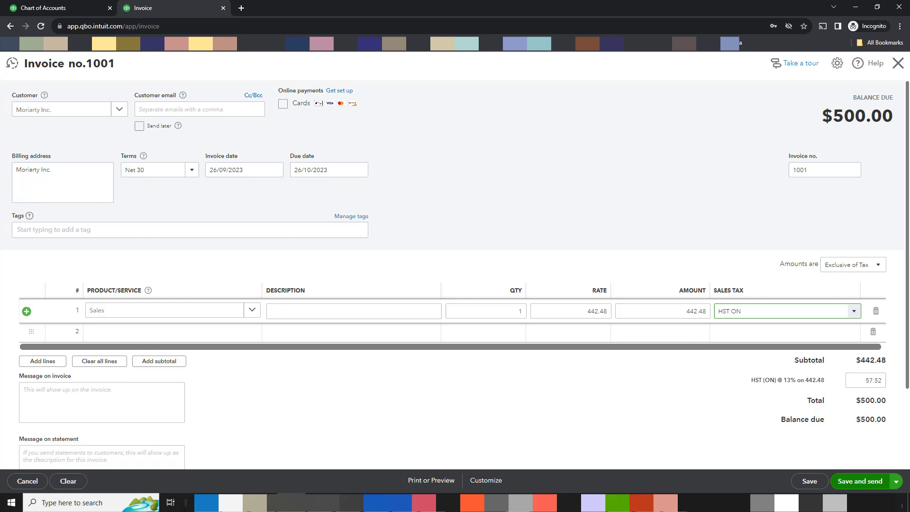
{"action": "left_click", "coordinate": [896, 482]}
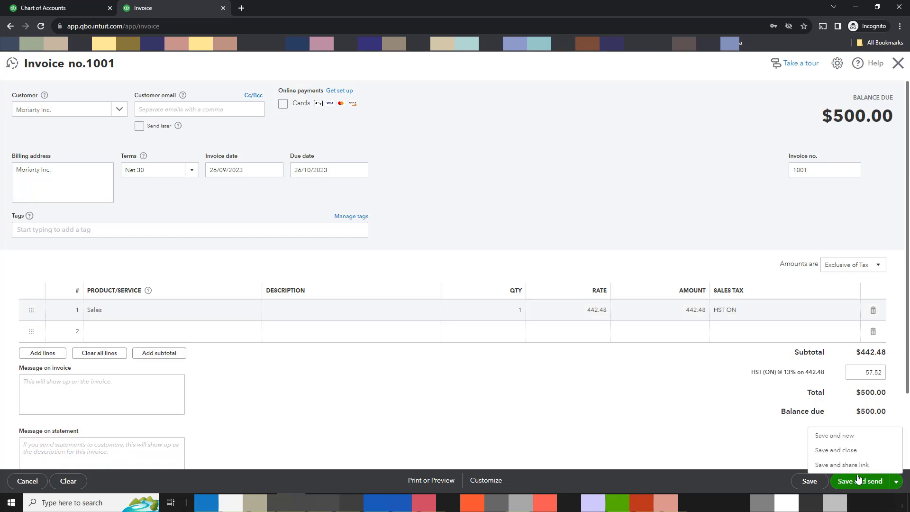
{"action": "left_click", "coordinate": [846, 451]}
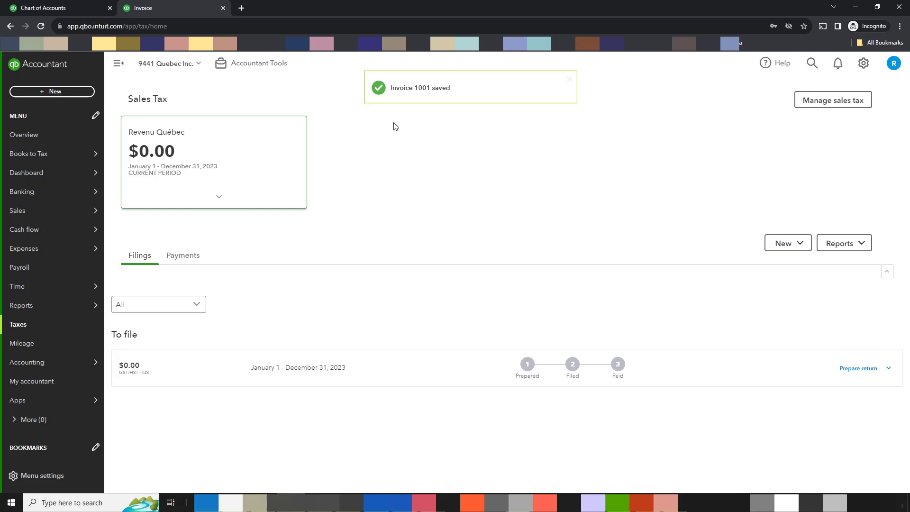
{"action": "left_click", "coordinate": [68, 92]}
{"action": "left_click", "coordinate": [108, 149]}
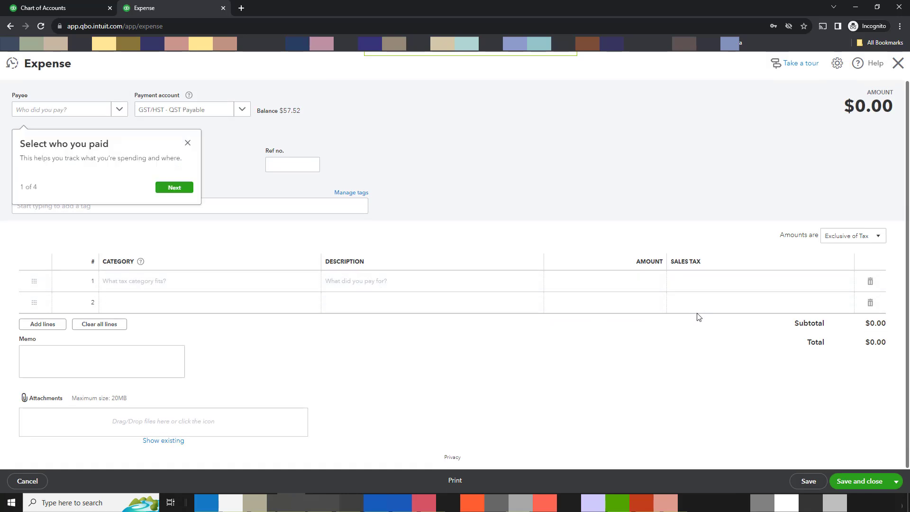
{"action": "left_click", "coordinate": [848, 285]}
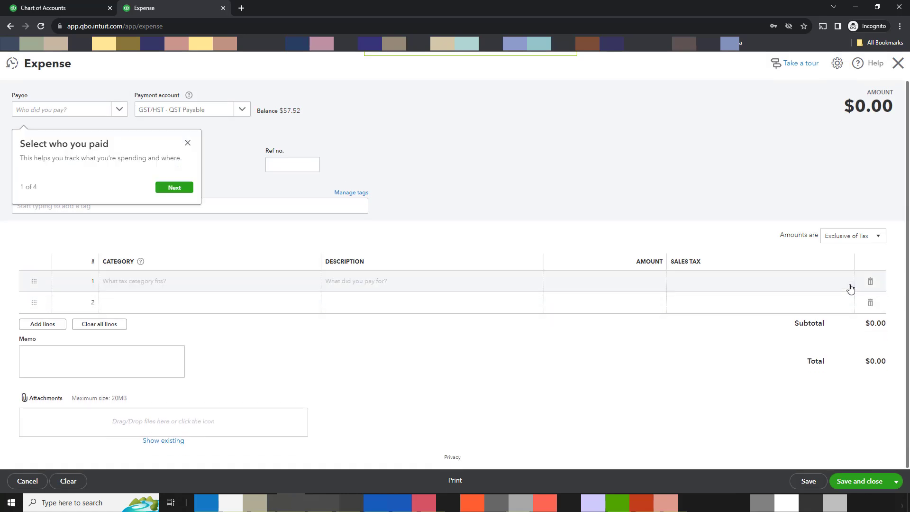
{"action": "left_click", "coordinate": [188, 142]}
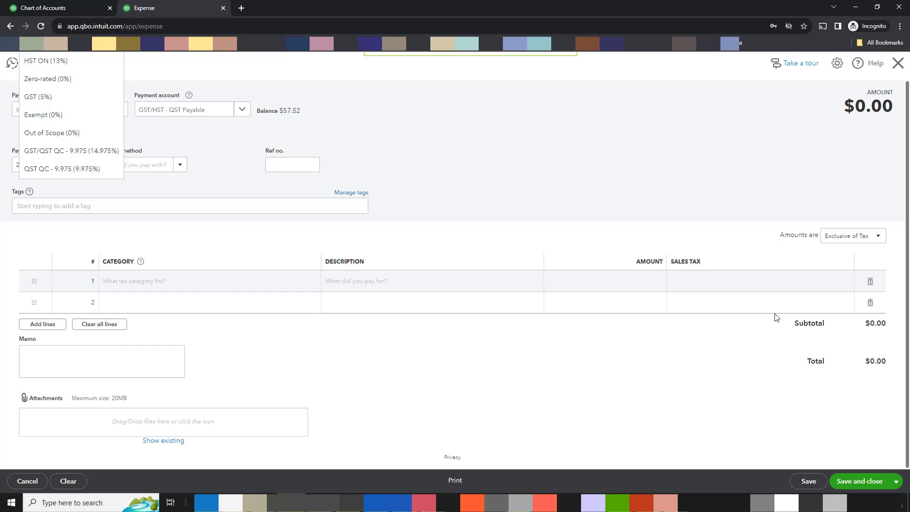
{"action": "left_click", "coordinate": [849, 286]}
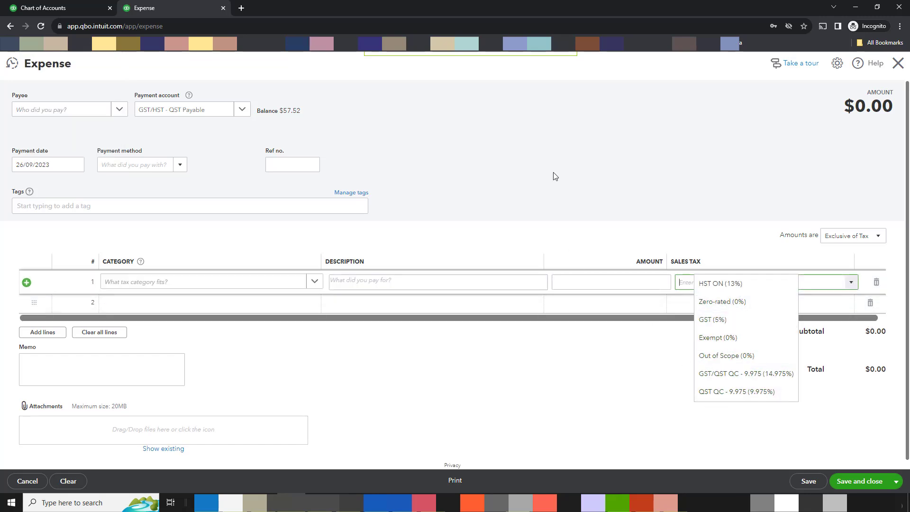
{"action": "left_click", "coordinate": [529, 178]}
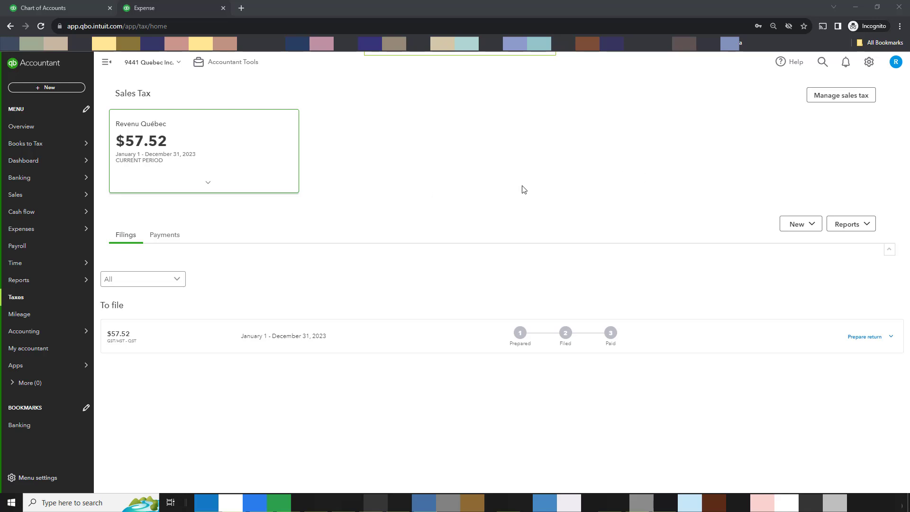
{"action": "left_click", "coordinate": [25, 302]}
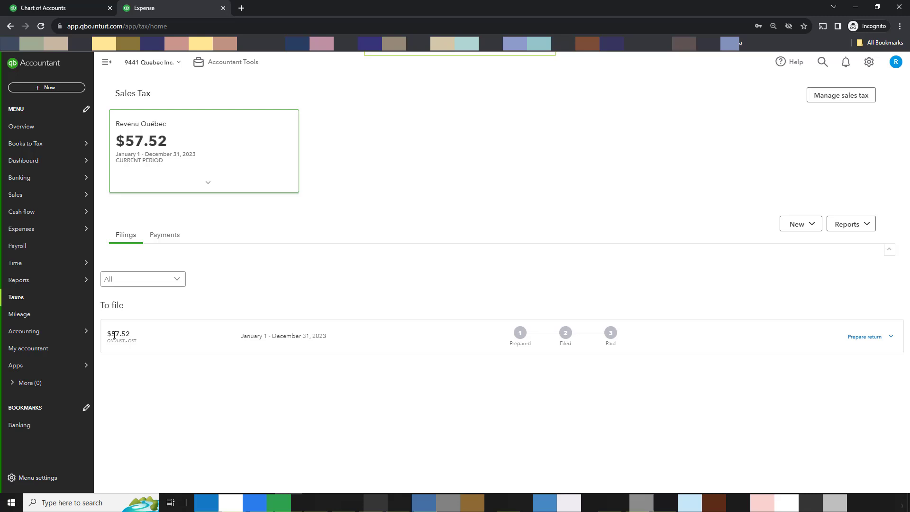
{"action": "left_click_drag", "start_coordinate": [111, 334], "coordinate": [137, 335]}
{"action": "left_click", "coordinate": [177, 382]}
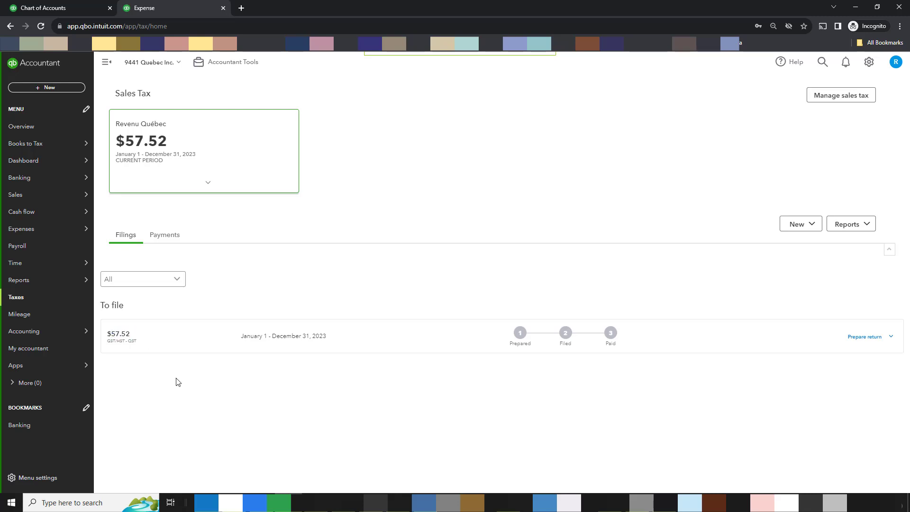